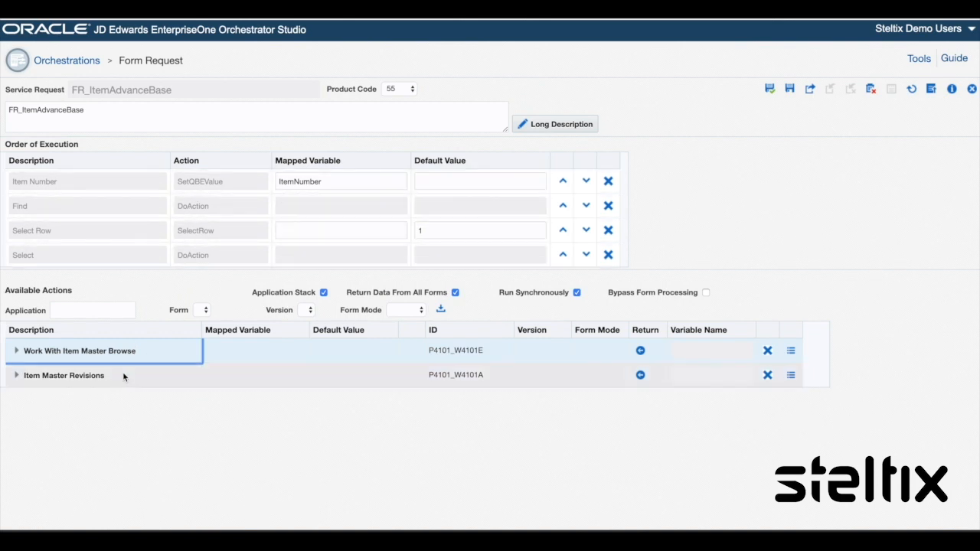
Step: Review the actions configured for the Item Master Revisions form in the FR_ItemAdvanceBase form request, then return to the orchestration
left_click(117, 375)
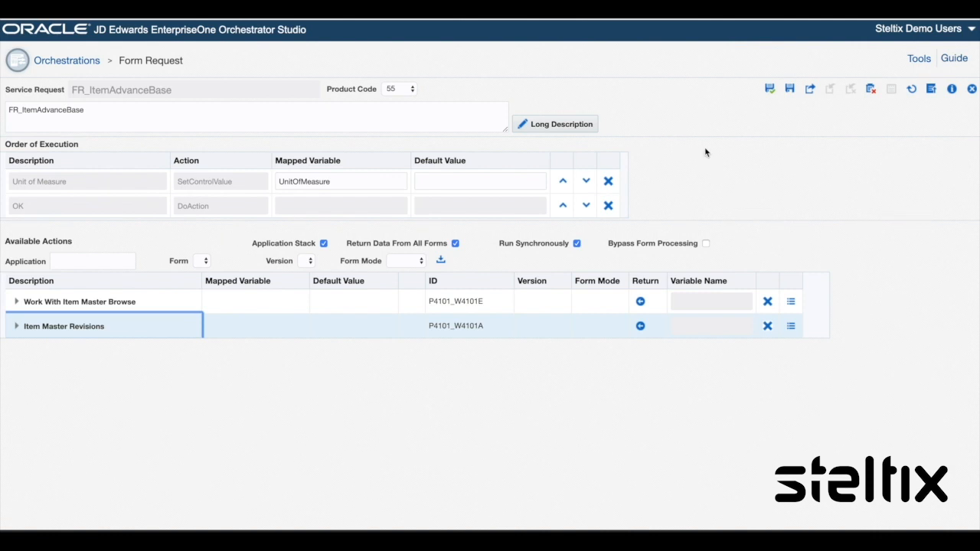
left_click(972, 90)
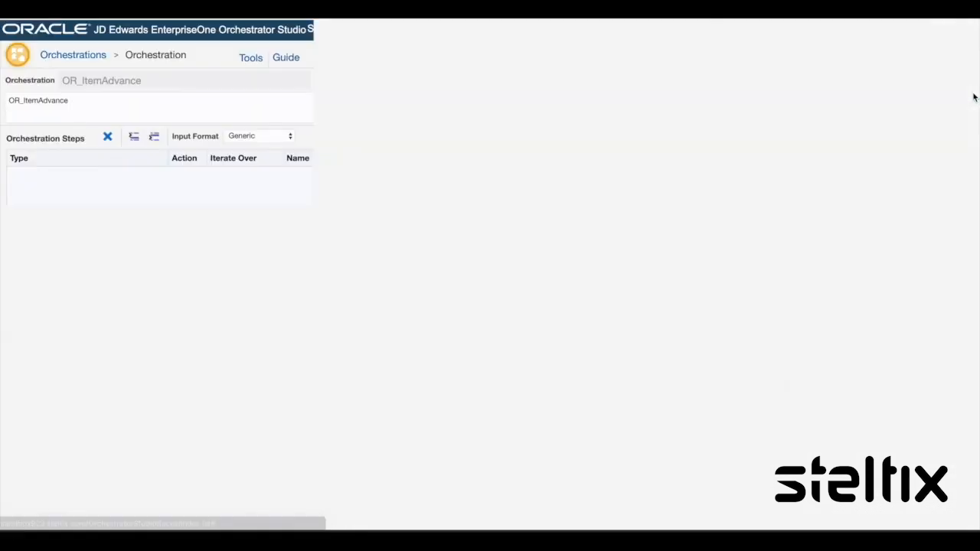
left_click(382, 207)
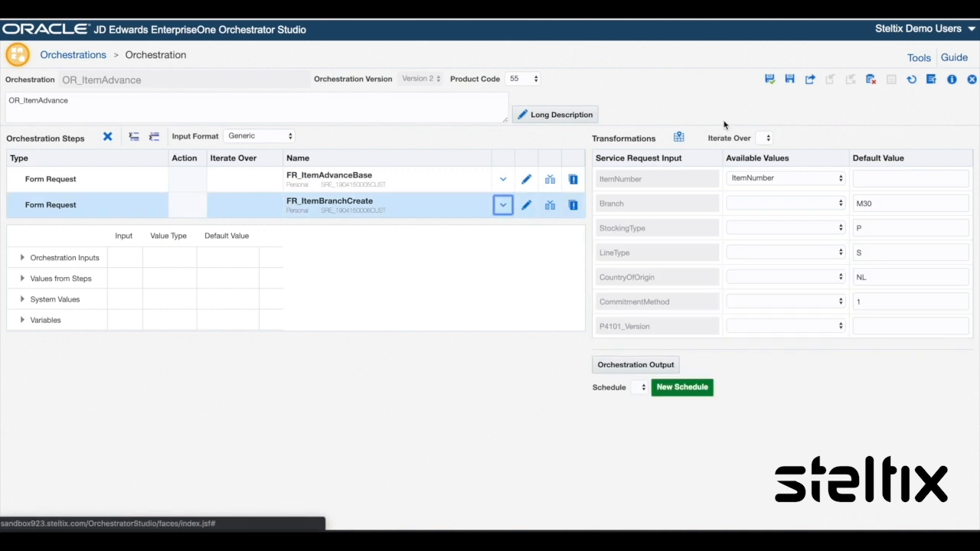
Step: Open the FR_ItemBranchCreate form request and review the actions configured for each of its forms
left_click(526, 205)
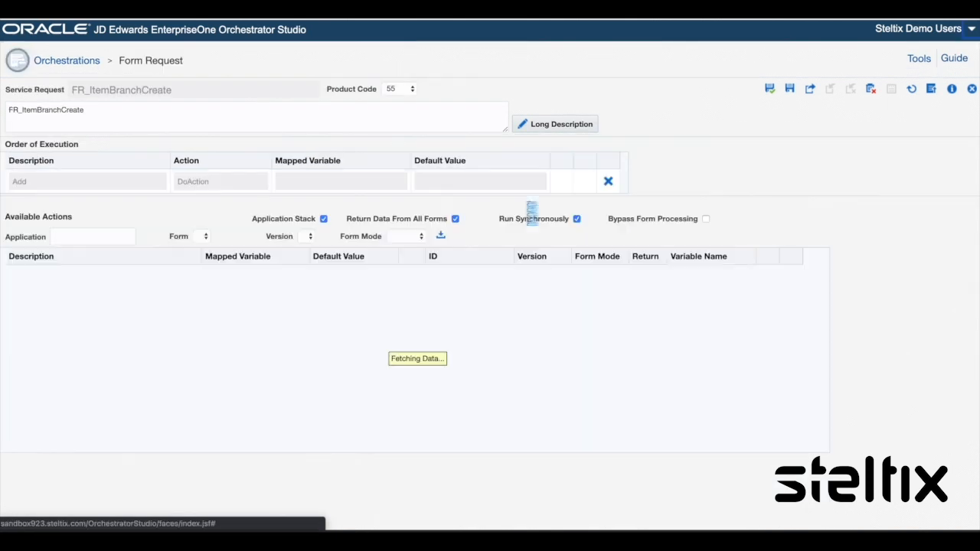
left_click(18, 280)
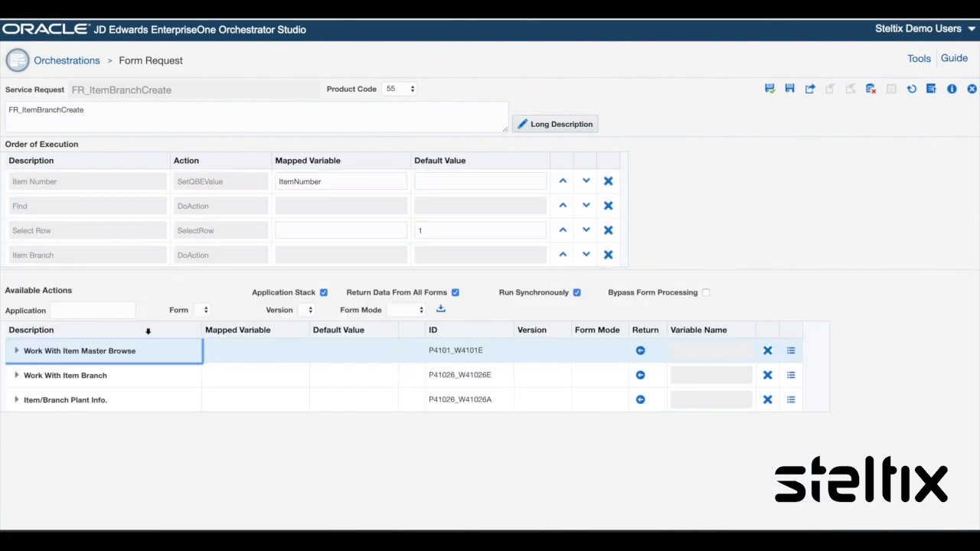
left_click(79, 376)
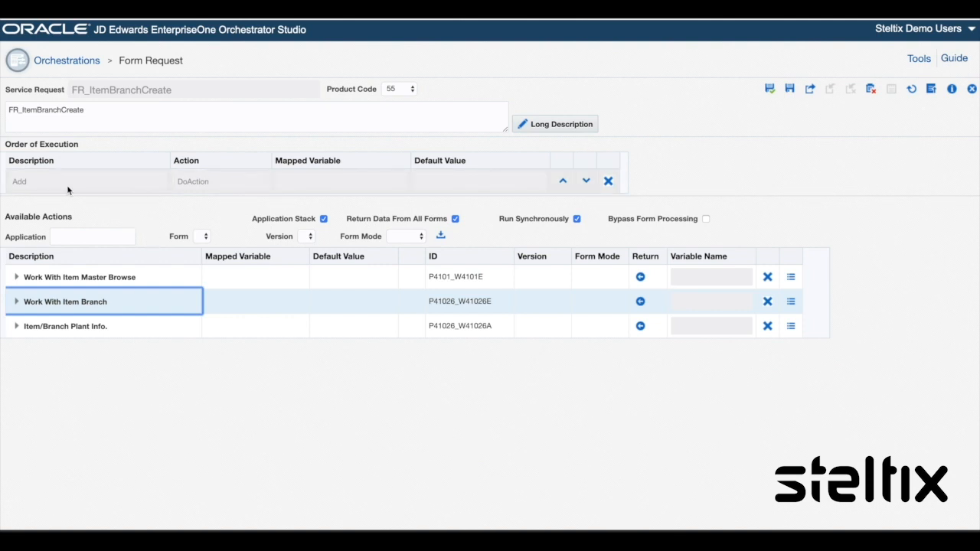
left_click(75, 334)
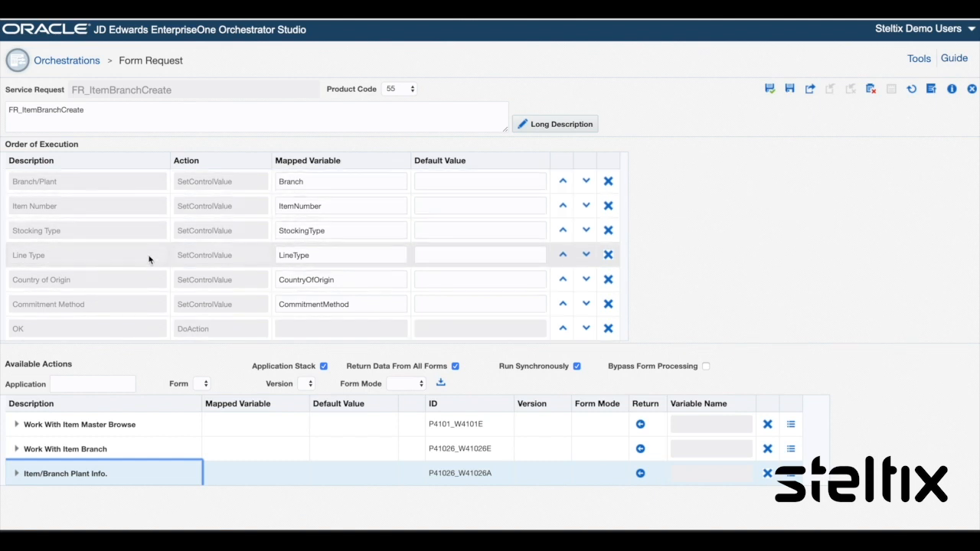
left_click(974, 93)
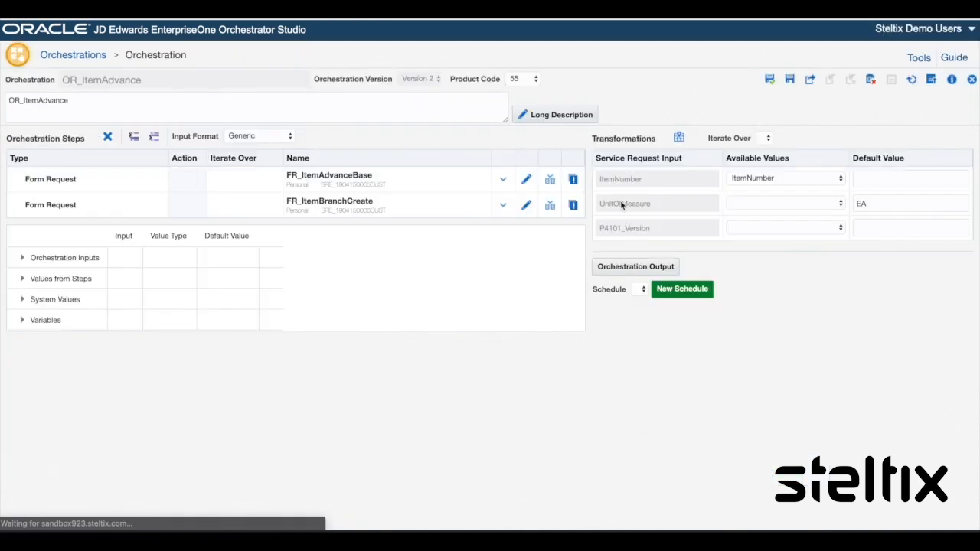
left_click(406, 208)
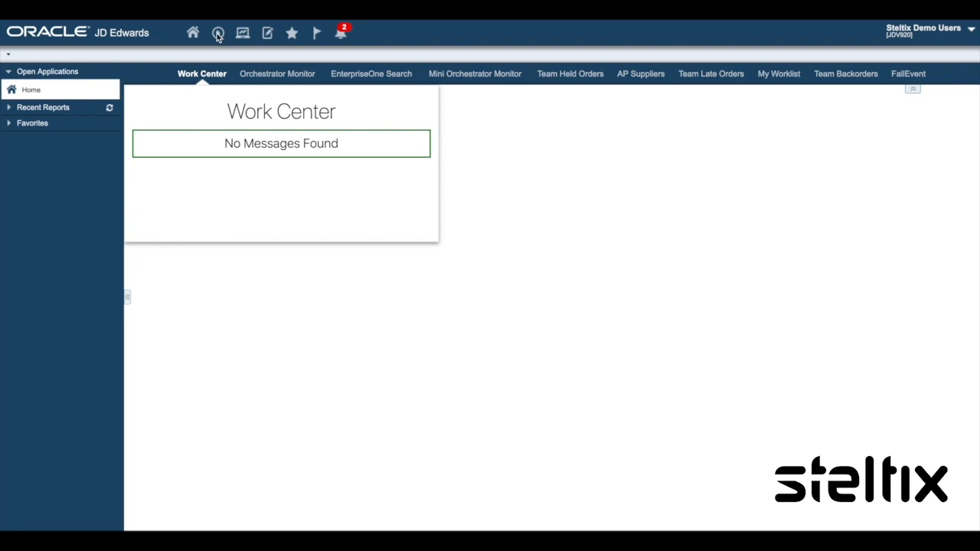
Step: Launch P4101, start adding a new item in Item Master Revisions, and enter form extension mode
left_click(218, 35)
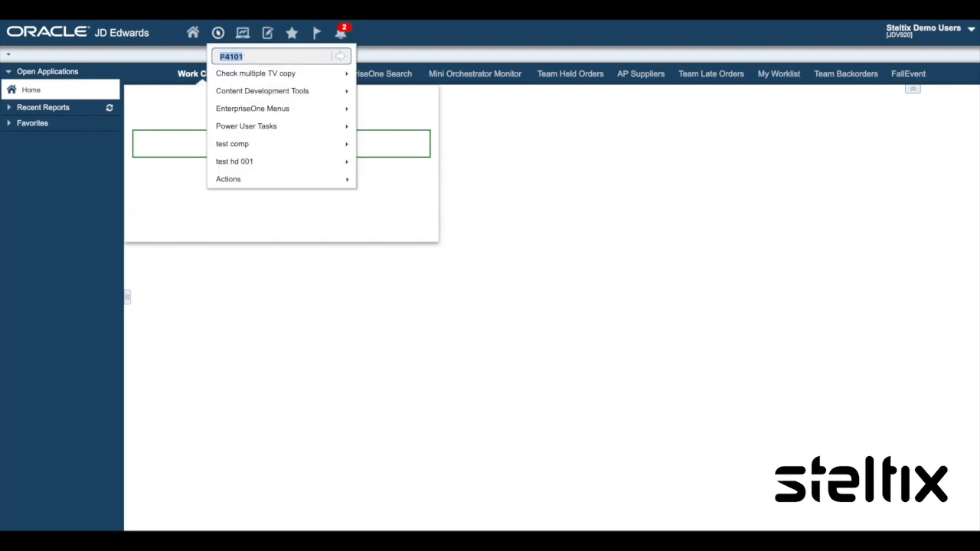
key("Return")
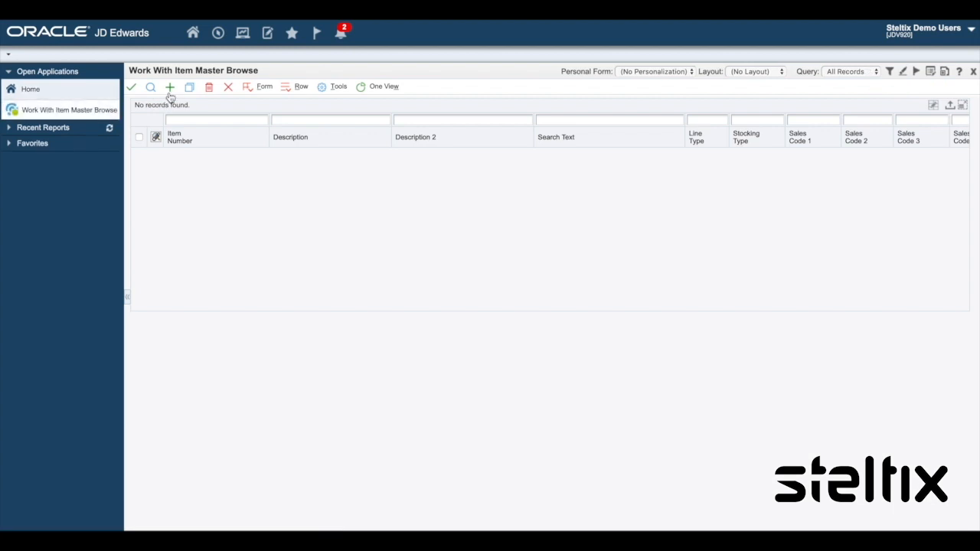
left_click(170, 89)
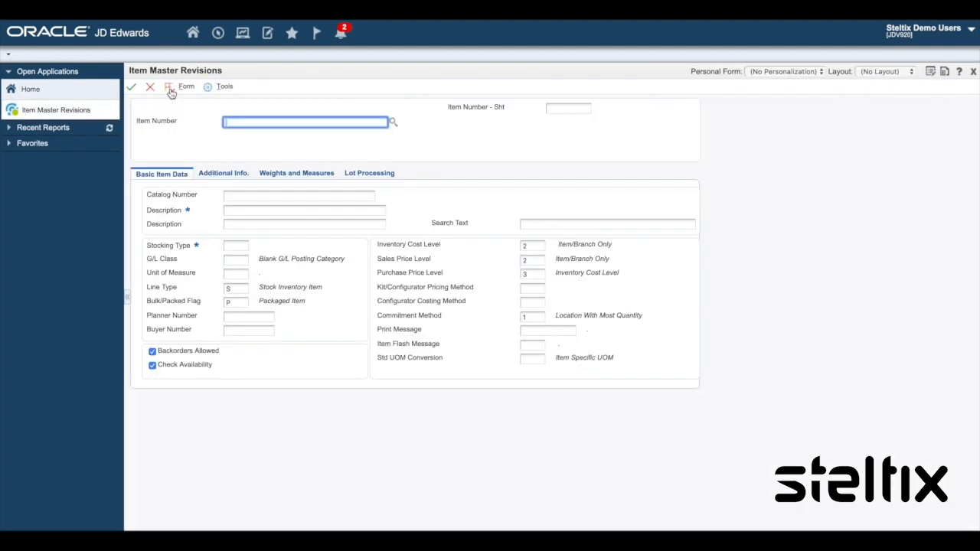
left_click(945, 75)
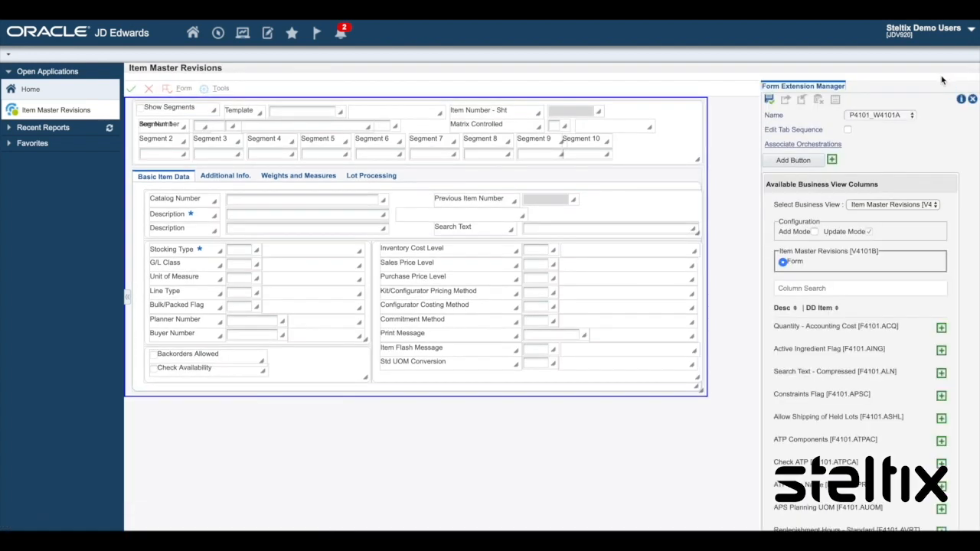
left_click(838, 146)
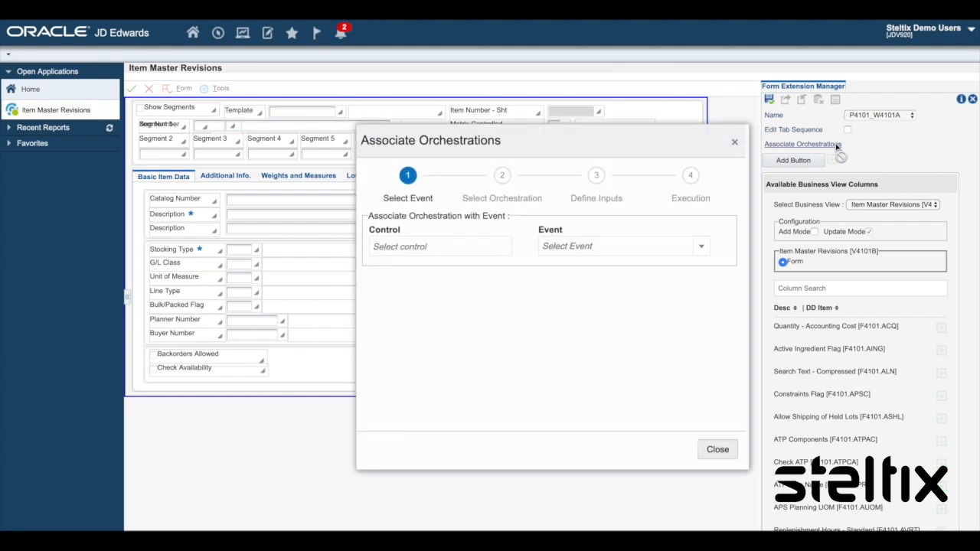
left_click(449, 245)
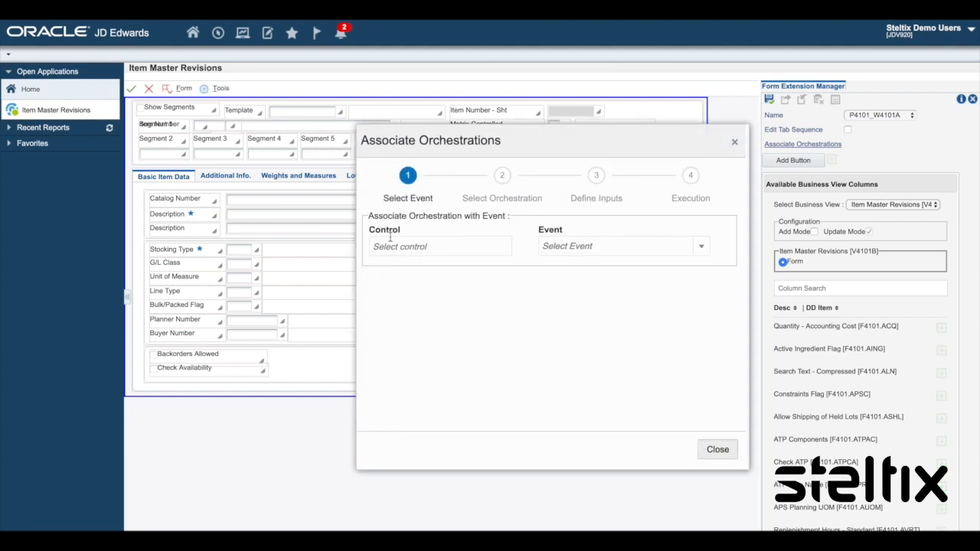
left_click(131, 89)
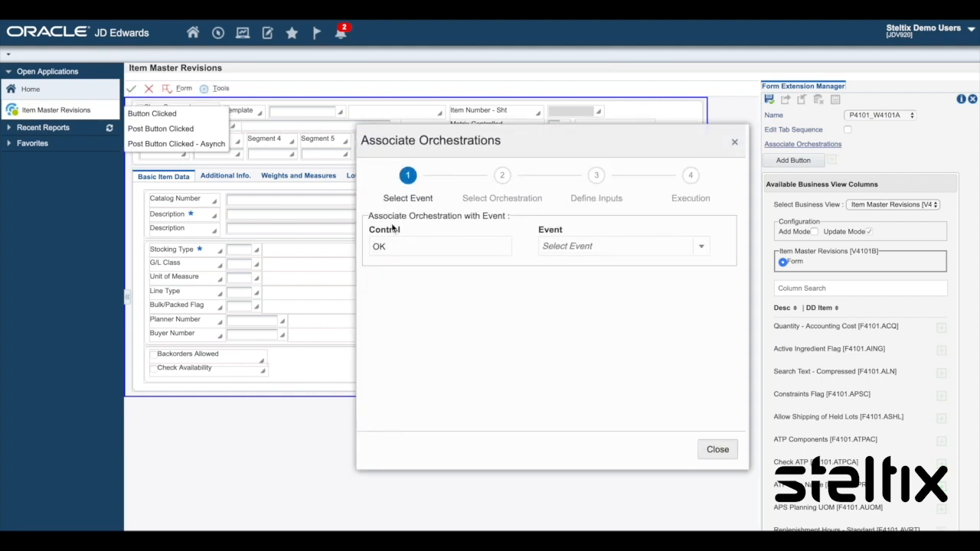
left_click(556, 243)
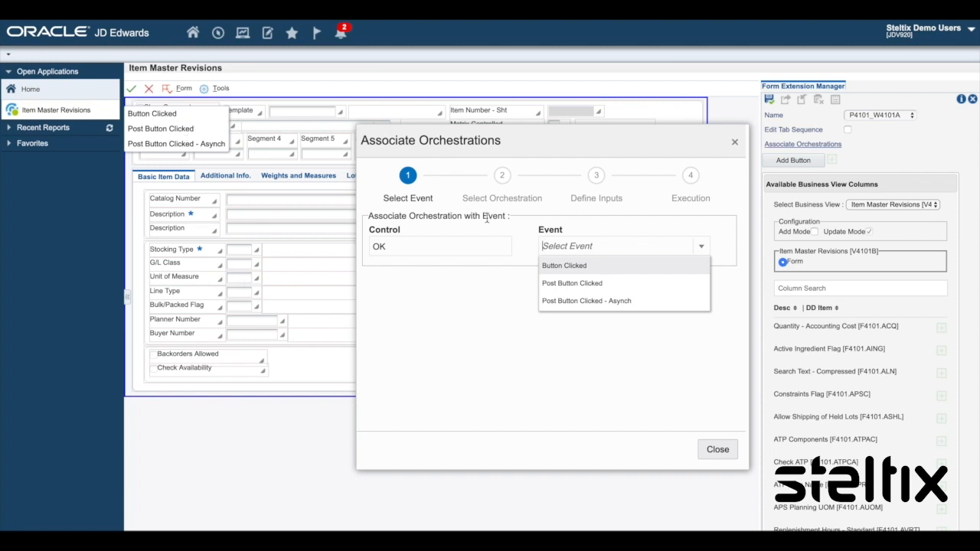
left_click(544, 366)
left_click(724, 453)
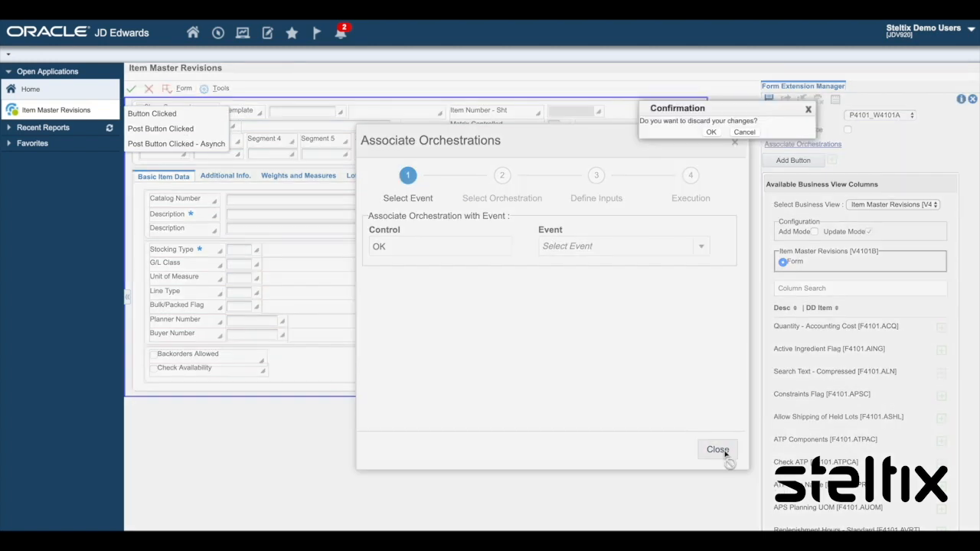
left_click(711, 132)
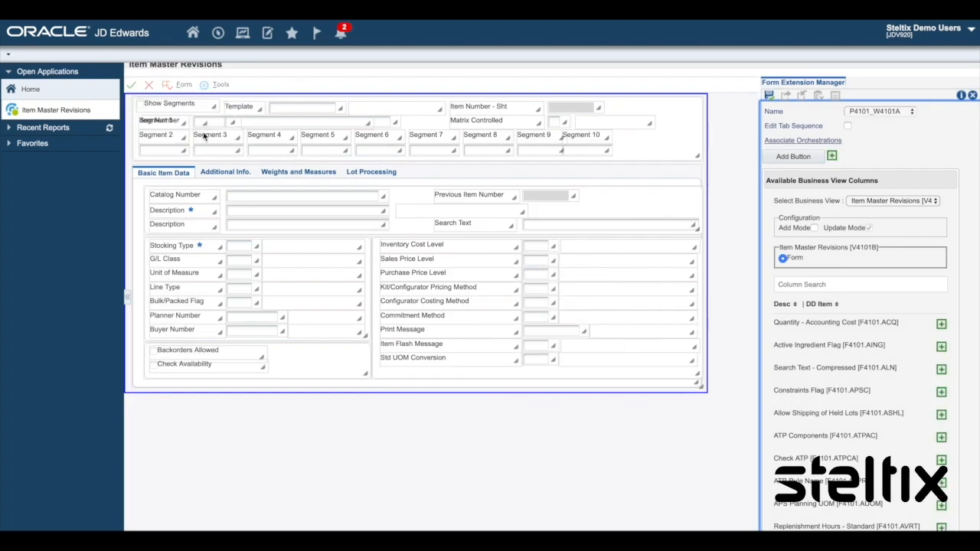
left_click(785, 143)
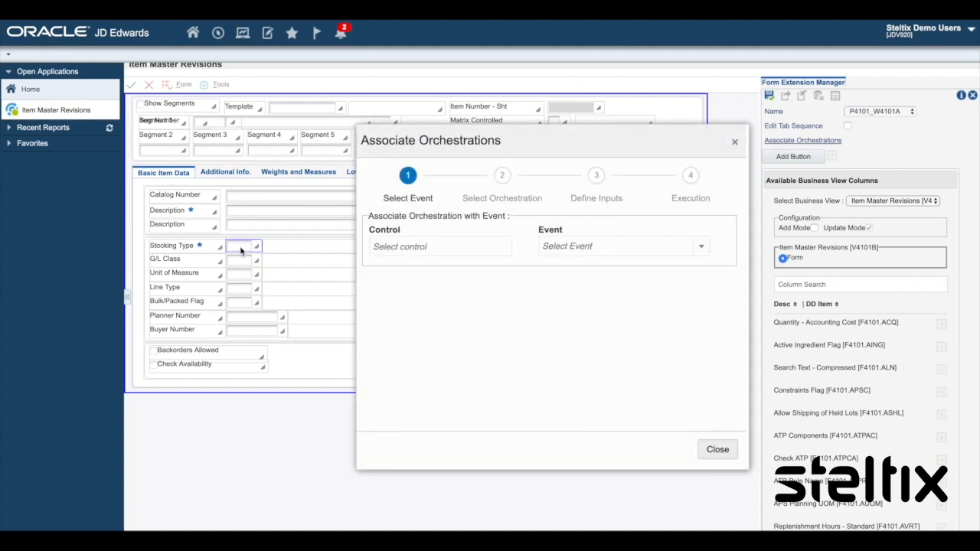
left_click(399, 248)
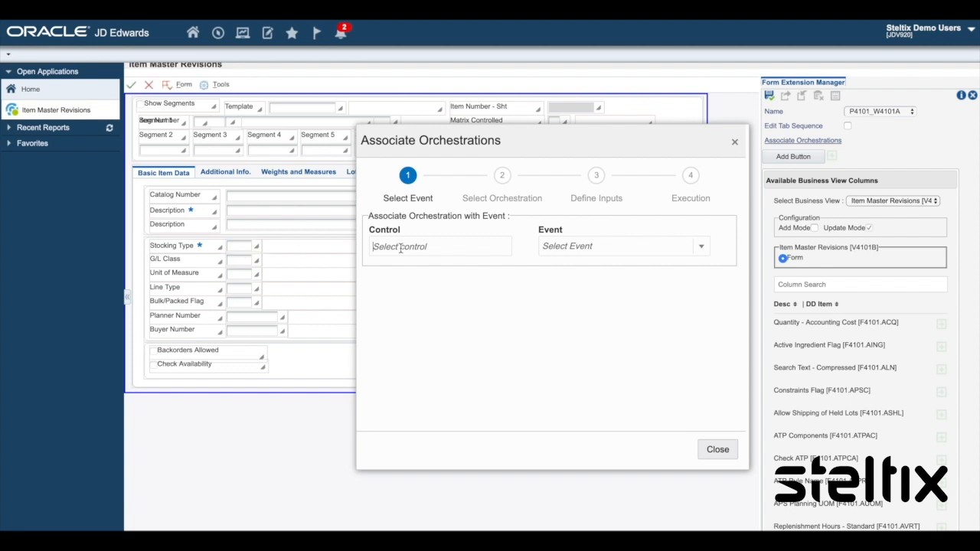
left_click(238, 246)
left_click(591, 246)
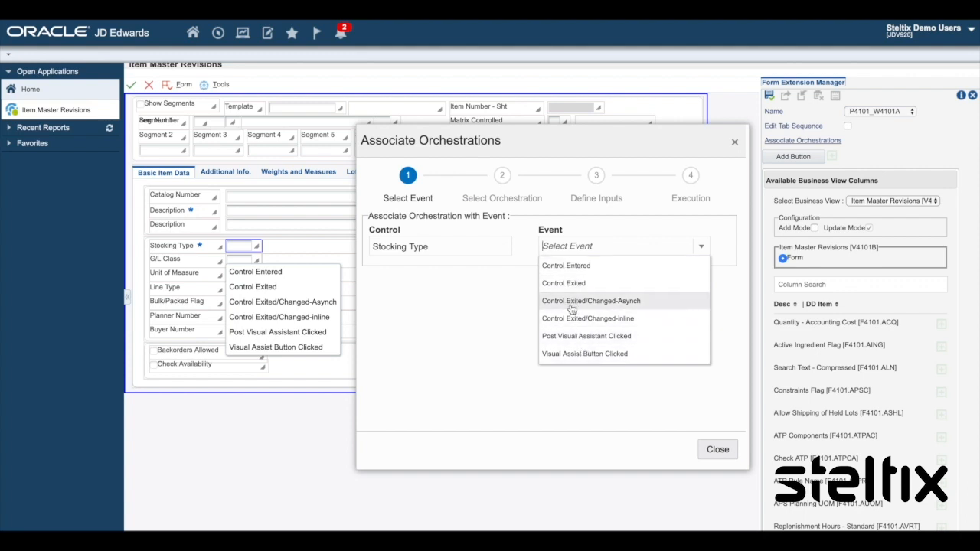
left_click(710, 450)
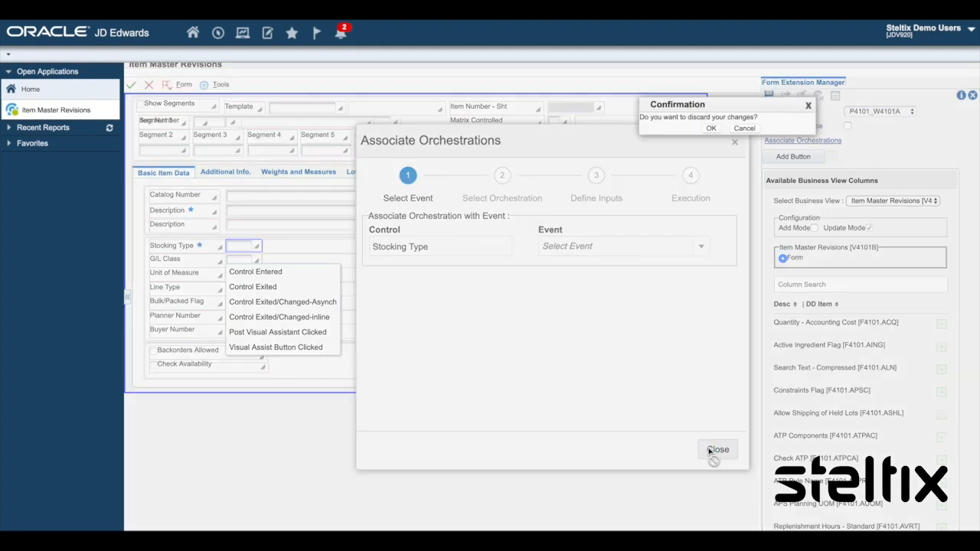
left_click(710, 130)
Step: Add a new button to the form's header area and label it Populate Defaults
left_click_drag(786, 160, 632, 112)
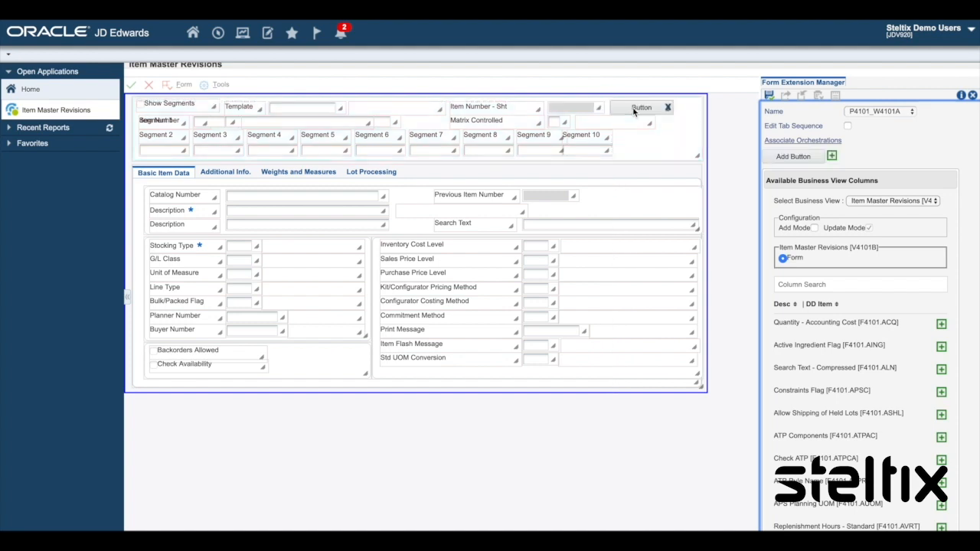
left_click(632, 112)
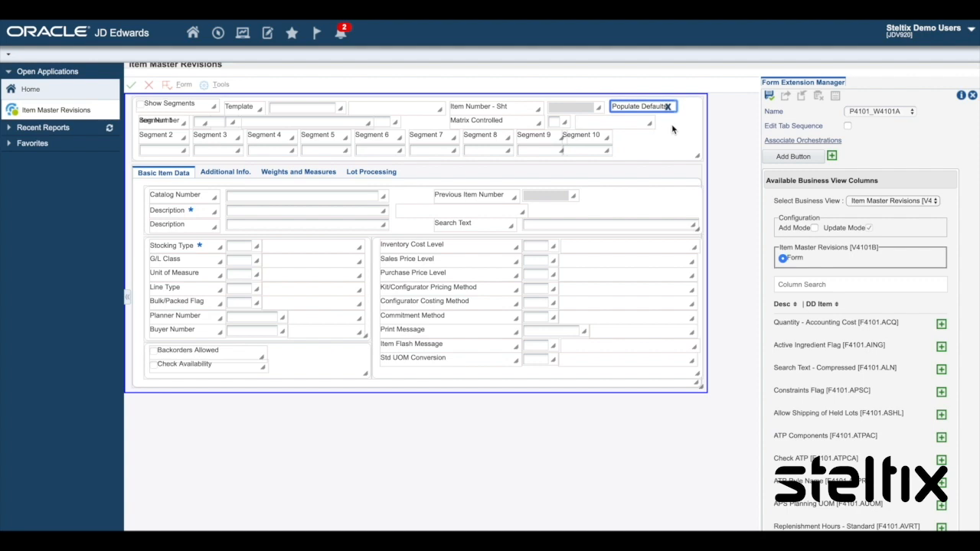
Step: Associate an orchestration with the Populate Defaults button on its Button Clicked event
left_click(796, 141)
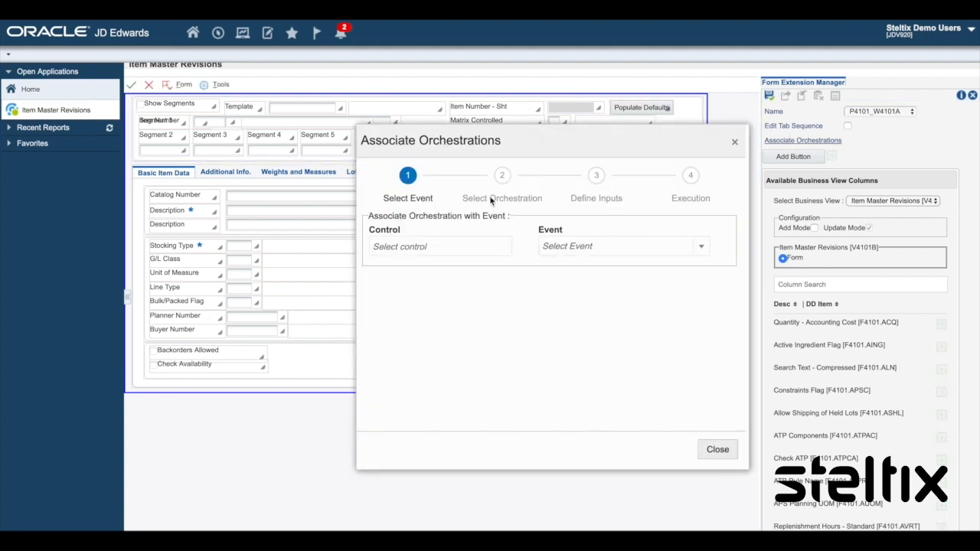
left_click(625, 108)
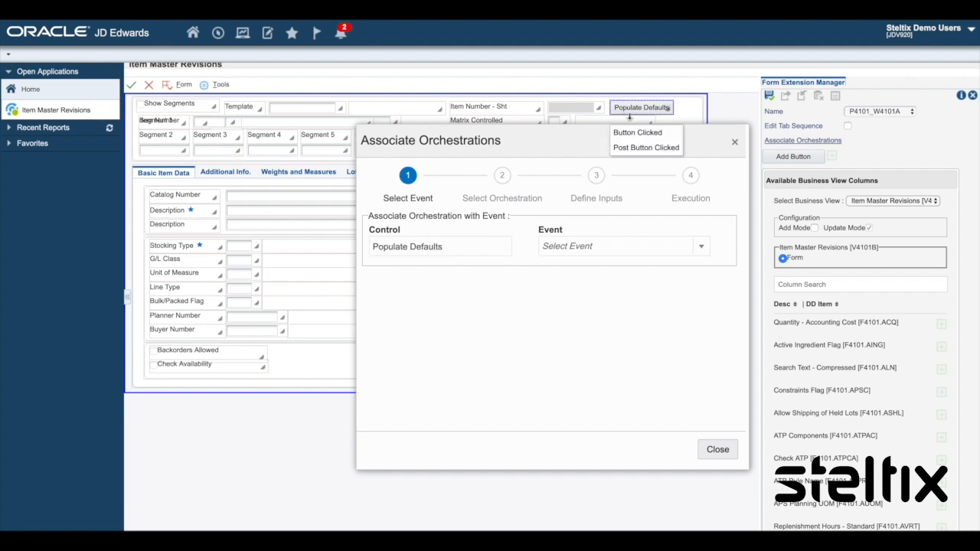
left_click(635, 132)
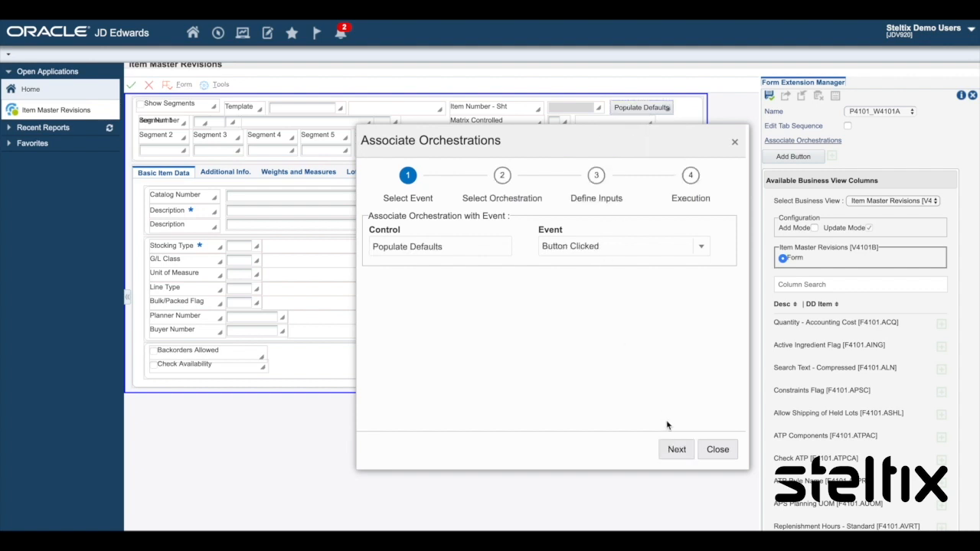
left_click(676, 450)
Step: Select the OR_ItemAdvance orchestration and continue to defining inputs
left_click(639, 234)
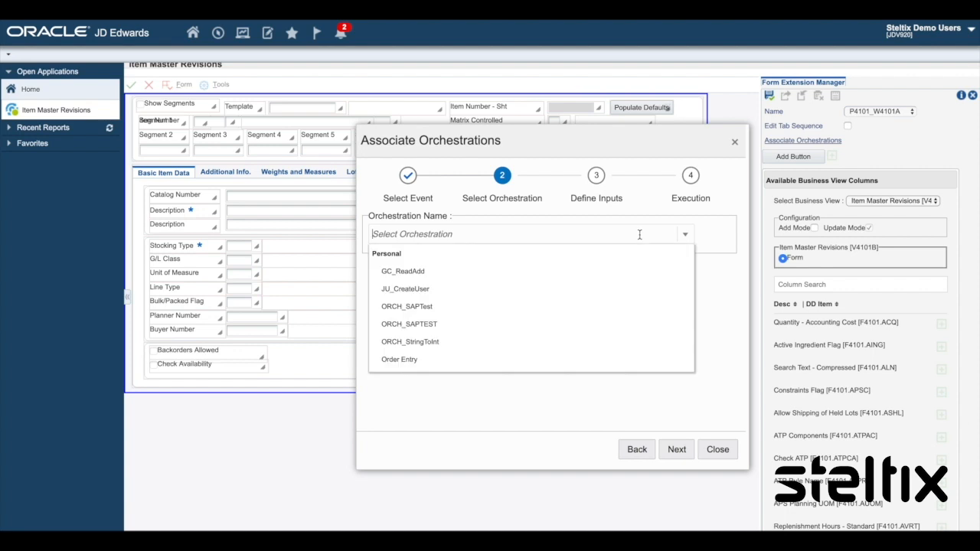
scroll(480, 337, "down", 1)
scroll(480, 337, "down", 2)
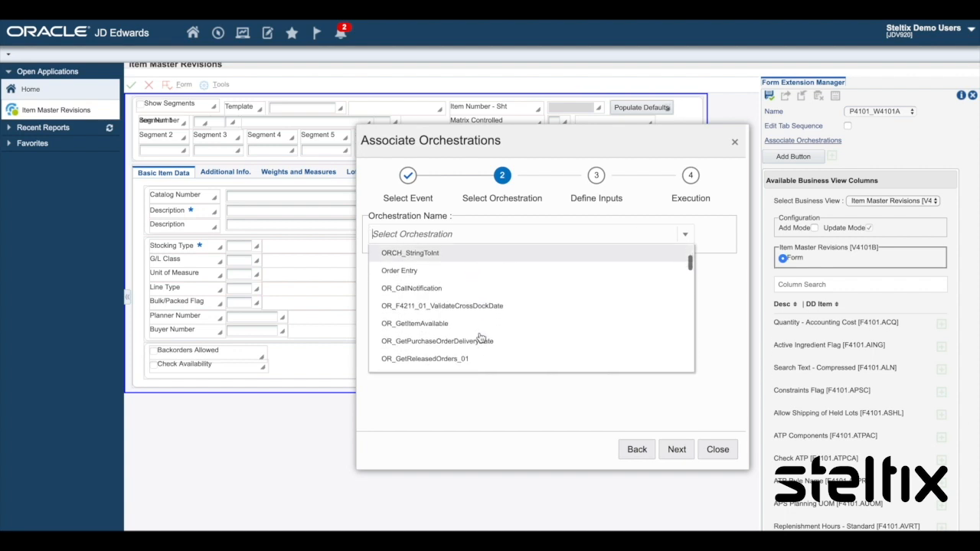
scroll(480, 338, "down", 1)
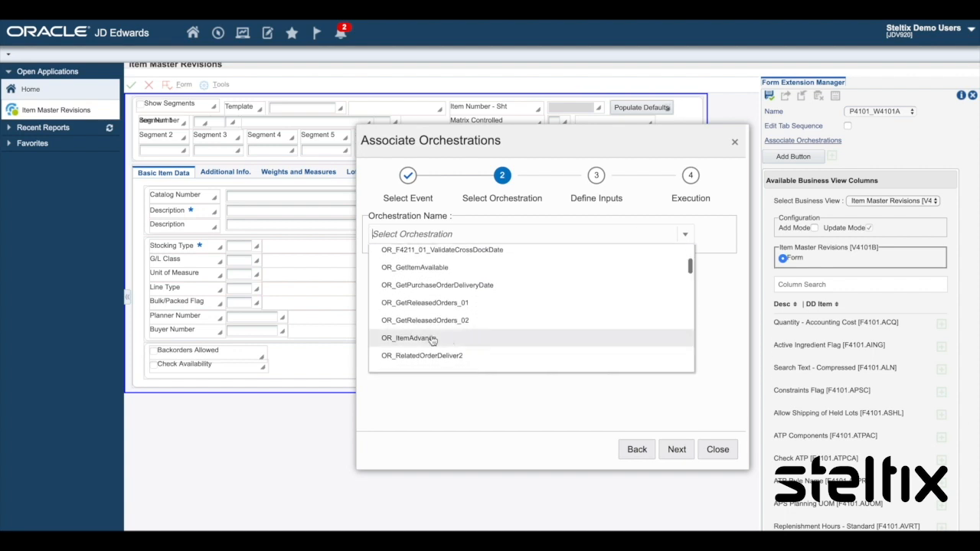
left_click(425, 342)
left_click(688, 451)
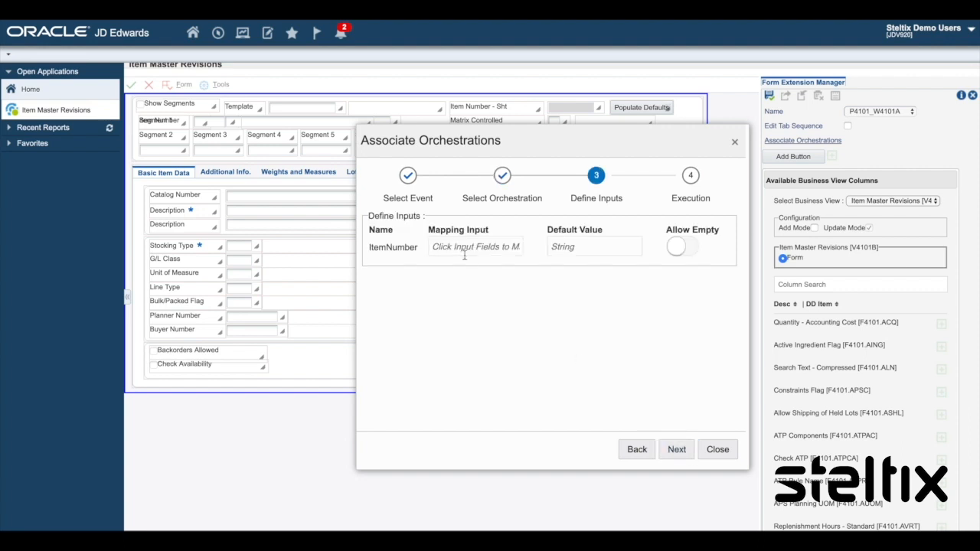
Step: Map the orchestration's ItemNumber input to the form's Item Number field
left_click_drag(467, 135, 580, 113)
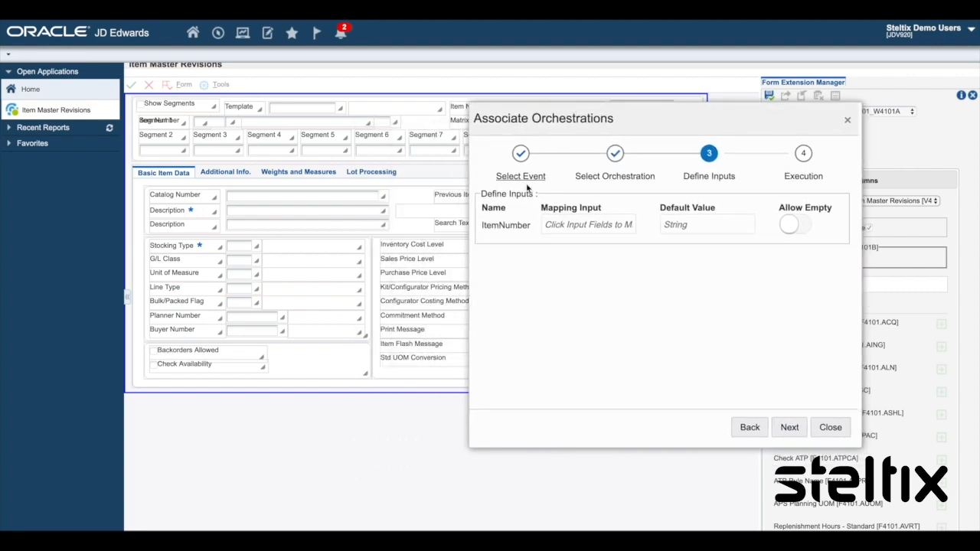
left_click(563, 220)
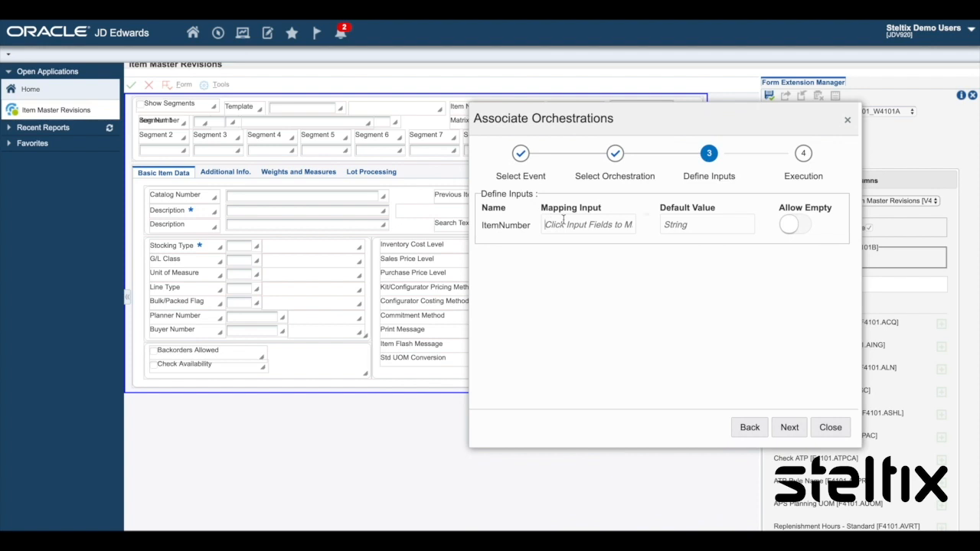
left_click(381, 122)
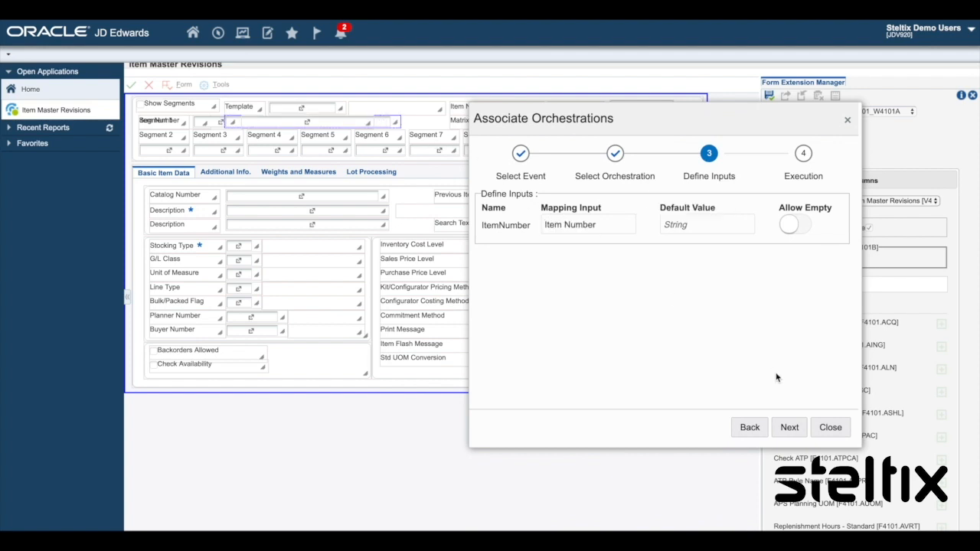
Step: Save the orchestration association to execute before the event, then save the form extension and close the designer
left_click(790, 427)
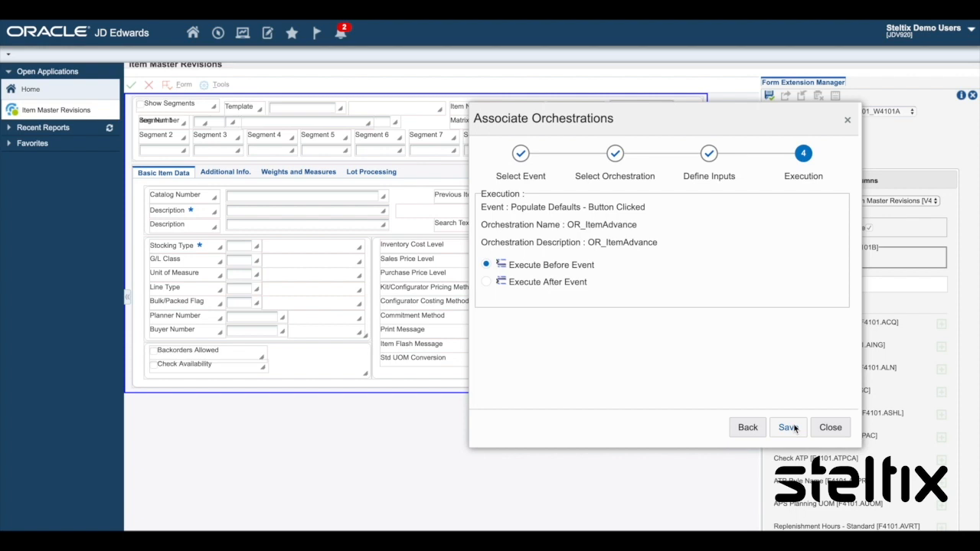
left_click(793, 428)
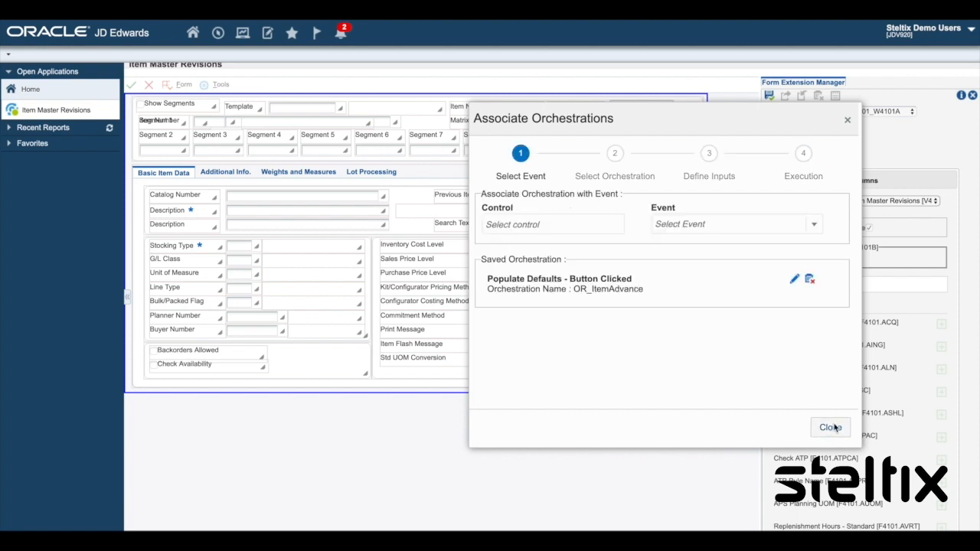
left_click(830, 428)
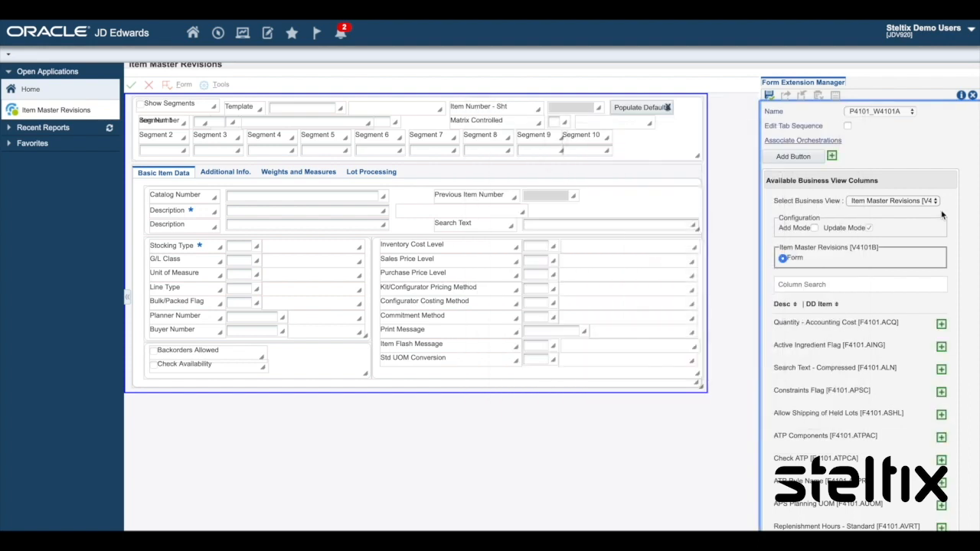
left_click(770, 96)
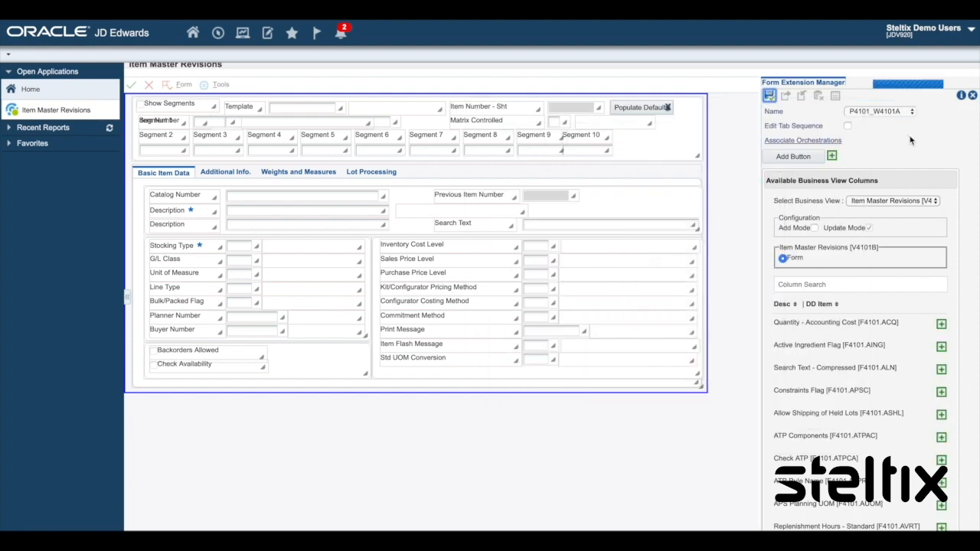
left_click(972, 100)
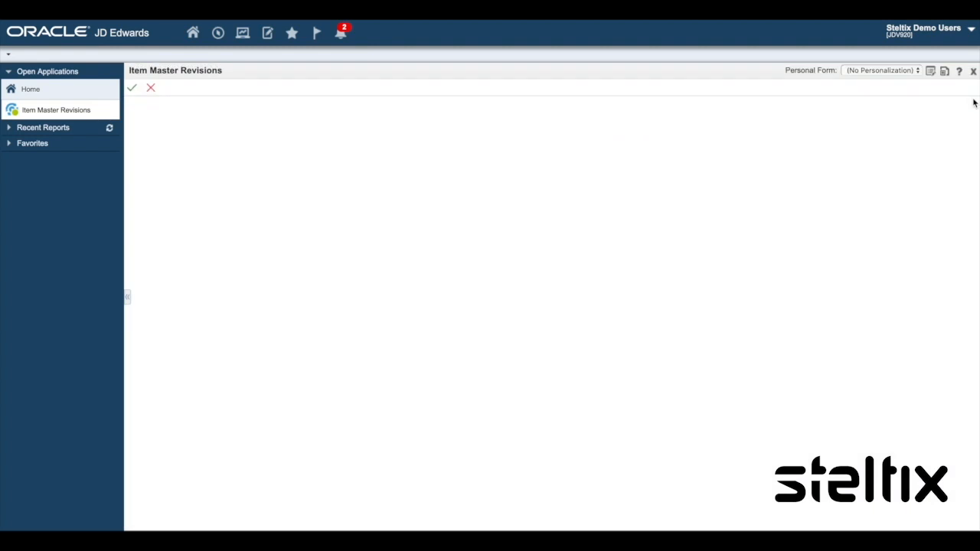
Step: Add a new item ITEM1 with description ITEM1 and stocking type P, save it and close the form
left_click(150, 87)
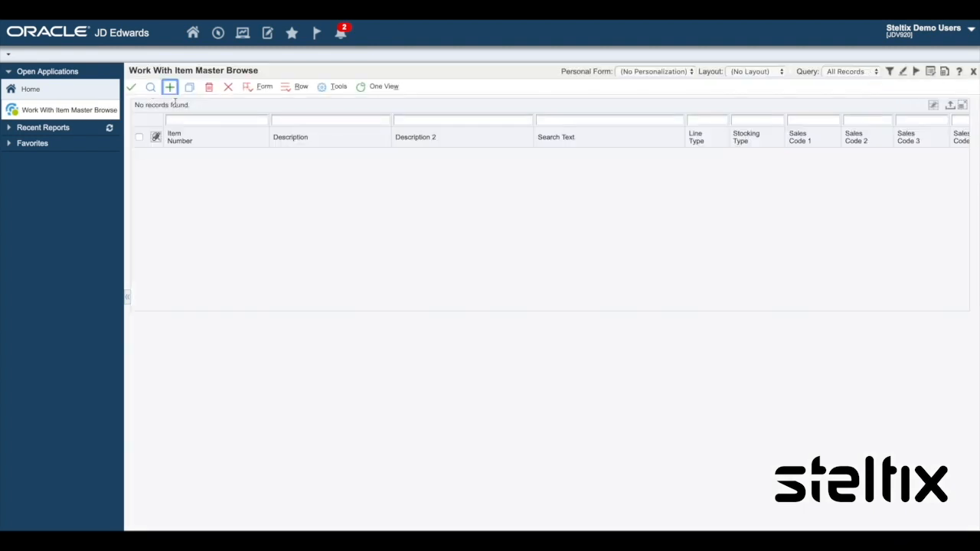
left_click(169, 87)
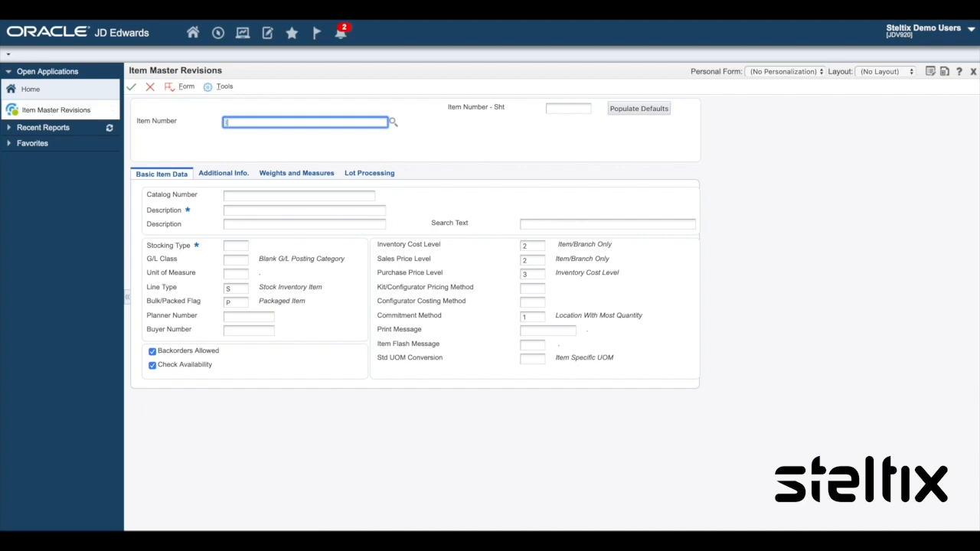
left_click(245, 211)
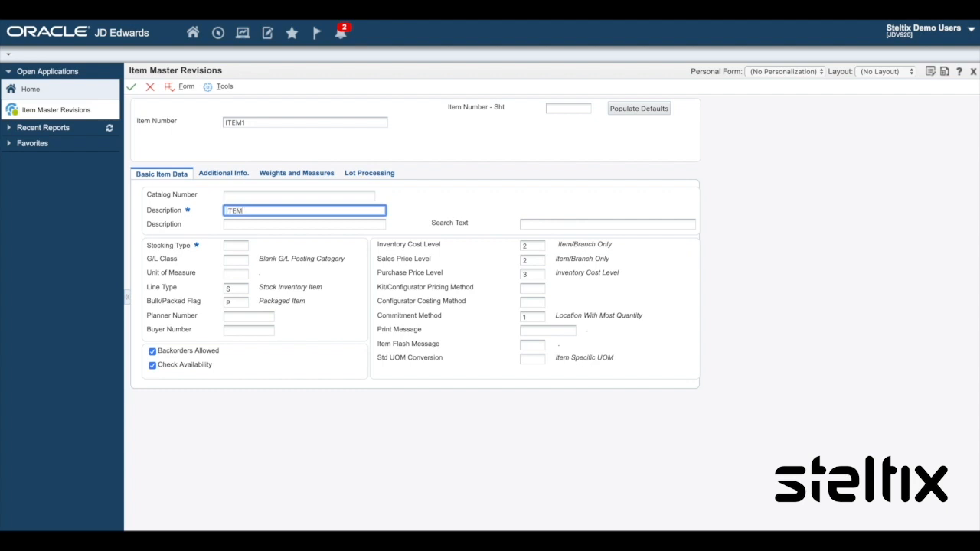
left_click(238, 246)
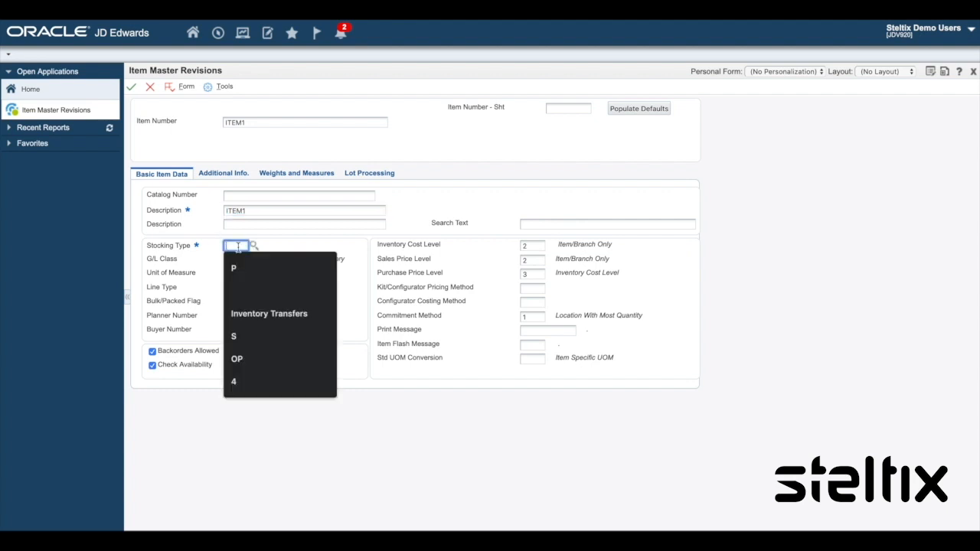
type("P")
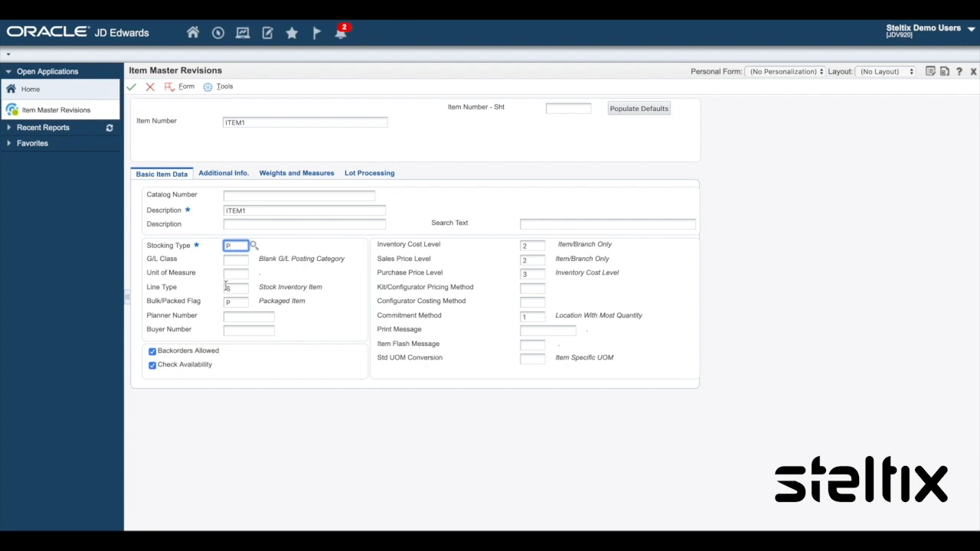
left_click(131, 87)
left_click(150, 87)
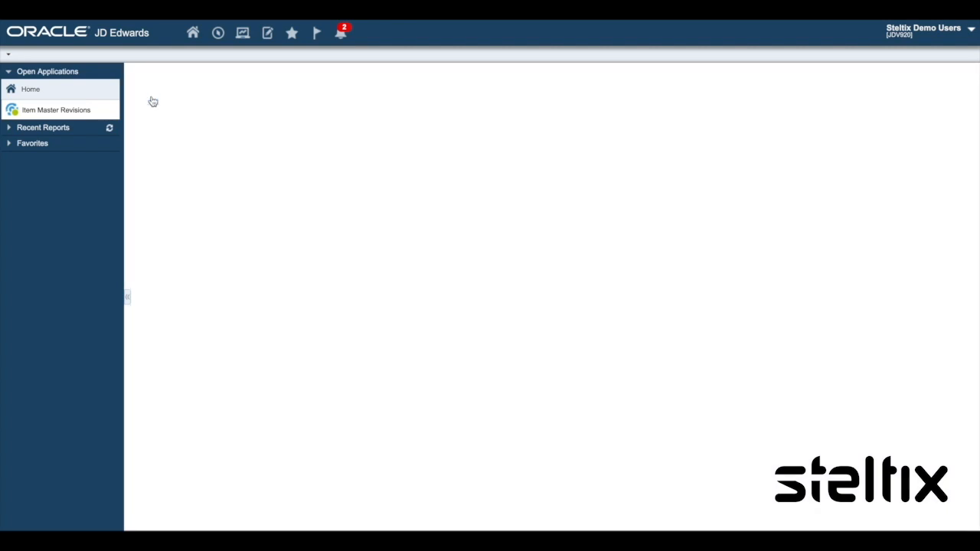
Step: Find ITEM1 in the item master browse, open it, and run Populate Defaults
left_click(199, 118)
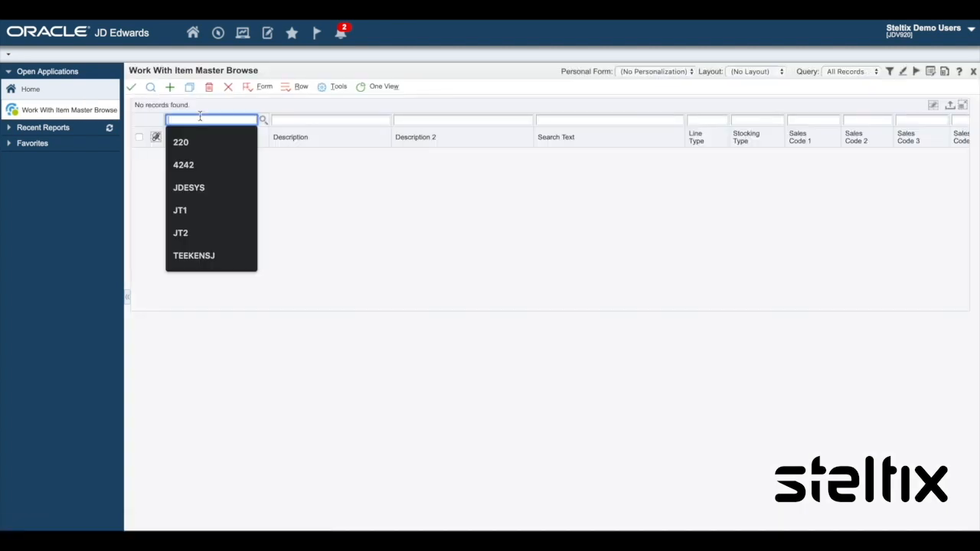
type("ITEM1")
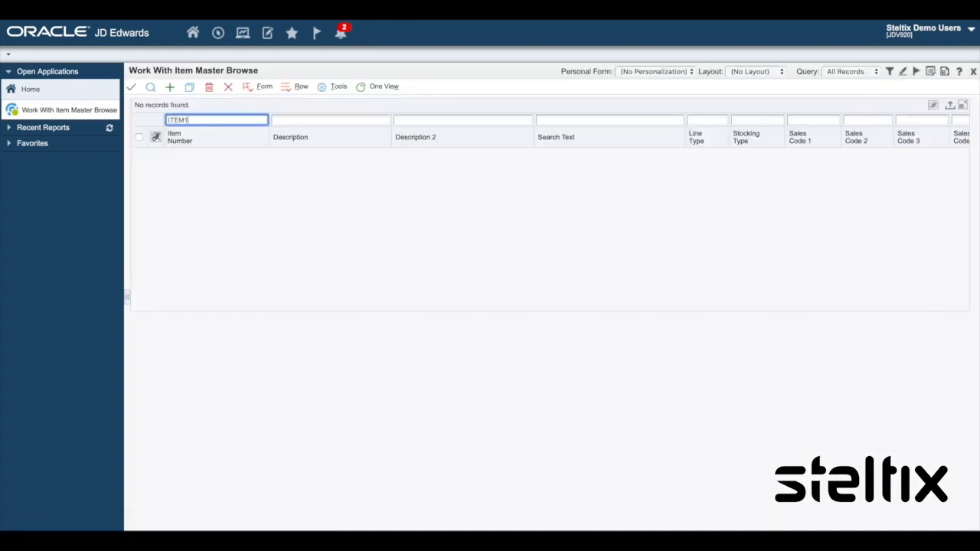
left_click(150, 87)
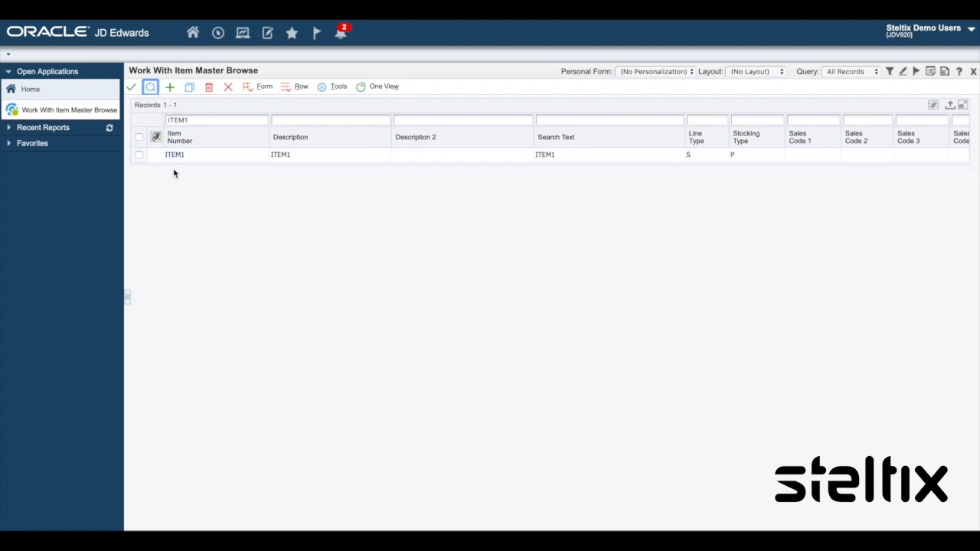
double_click(140, 155)
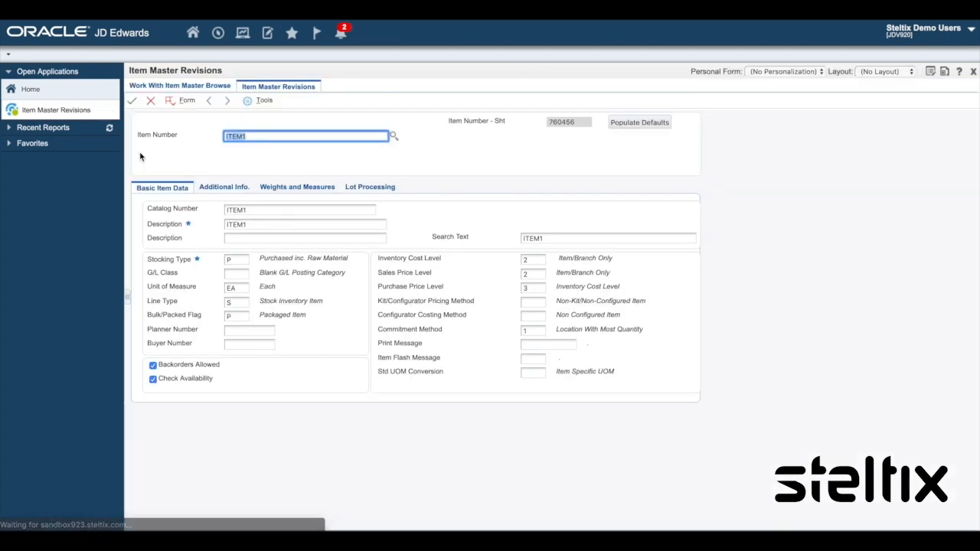
left_click(622, 125)
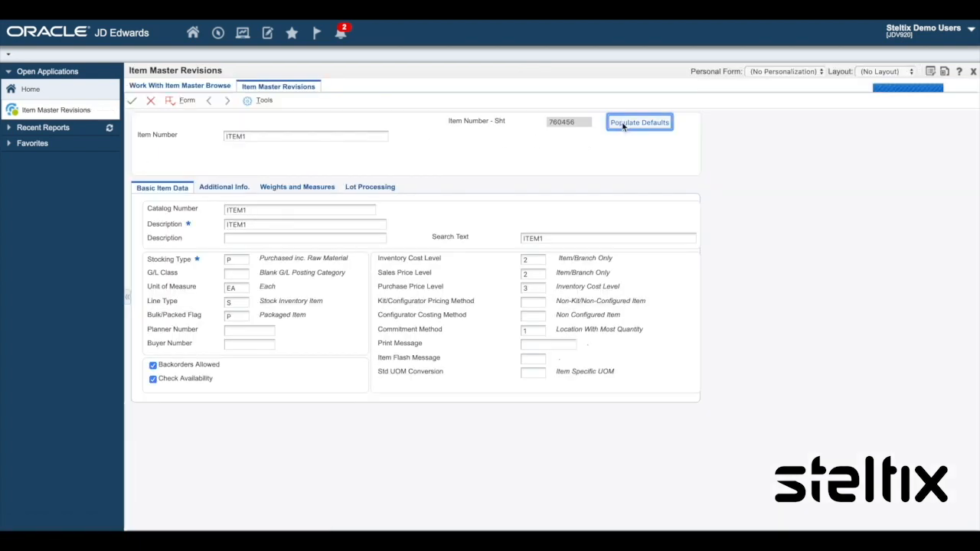
Step: Close the item and check ITEM1's branch records through the Item Branch row exit
left_click(151, 101)
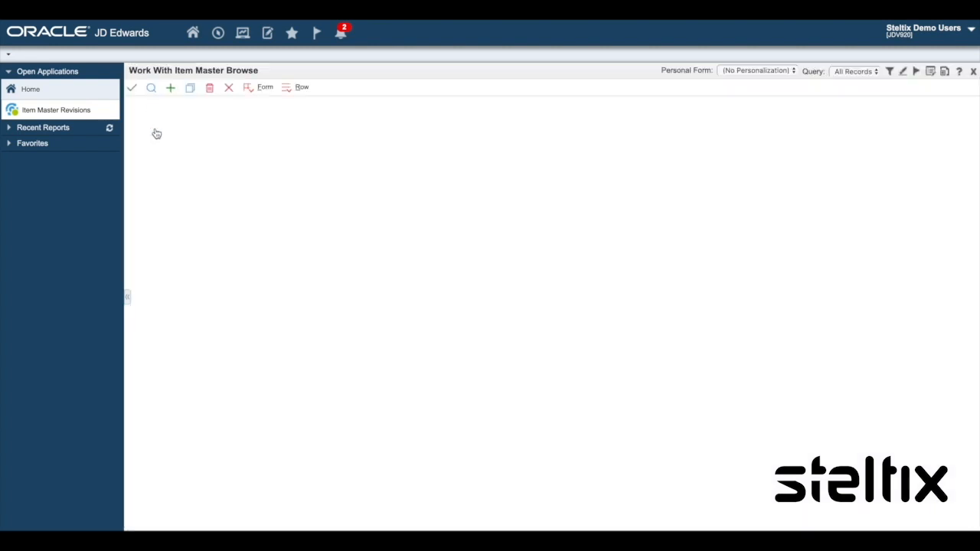
right_click(139, 159)
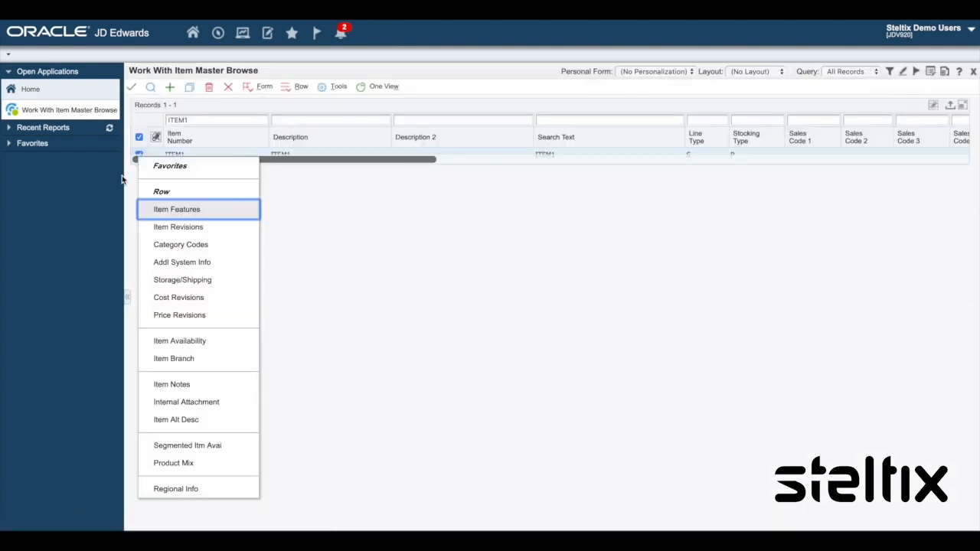
left_click(162, 359)
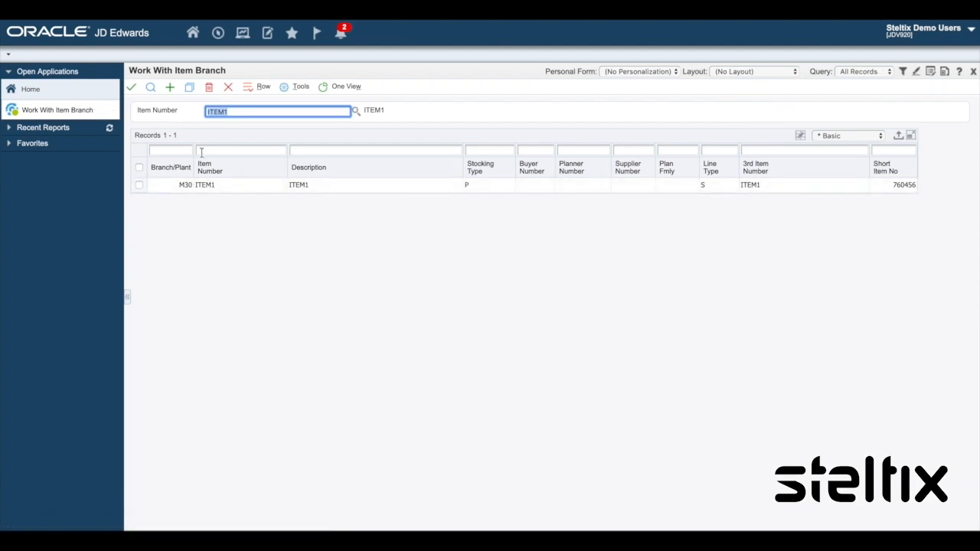
left_click(228, 86)
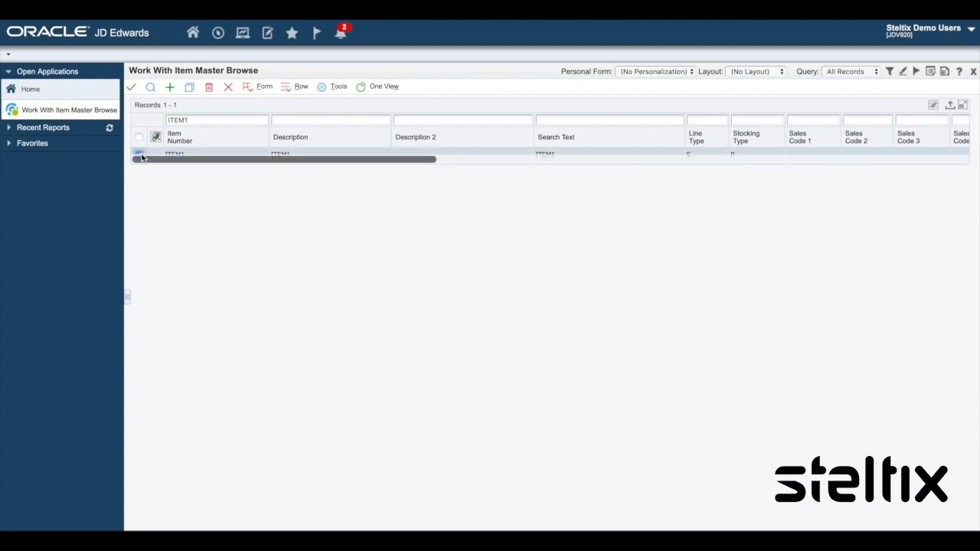
Step: Reopen ITEM1 and highlight its Unit of Measure value
double_click(141, 156)
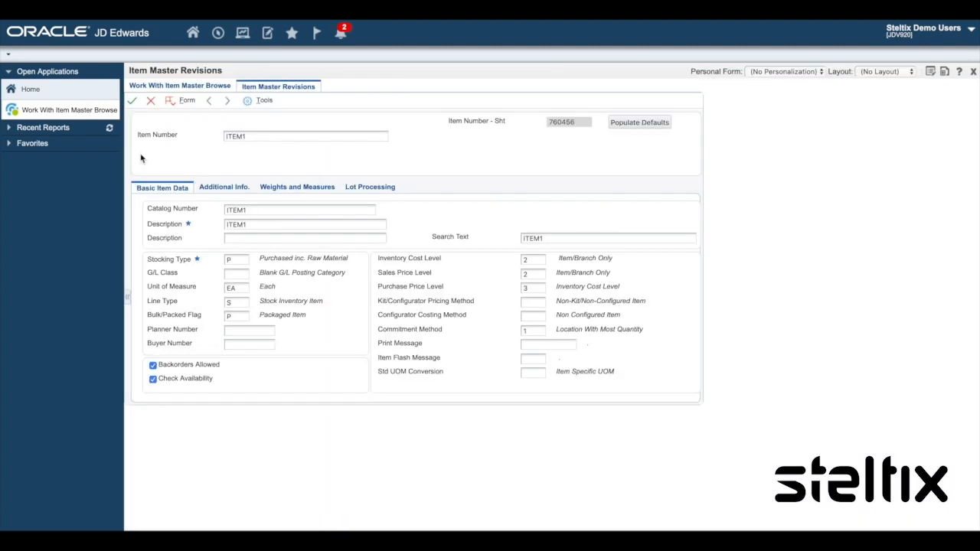
left_click(240, 288)
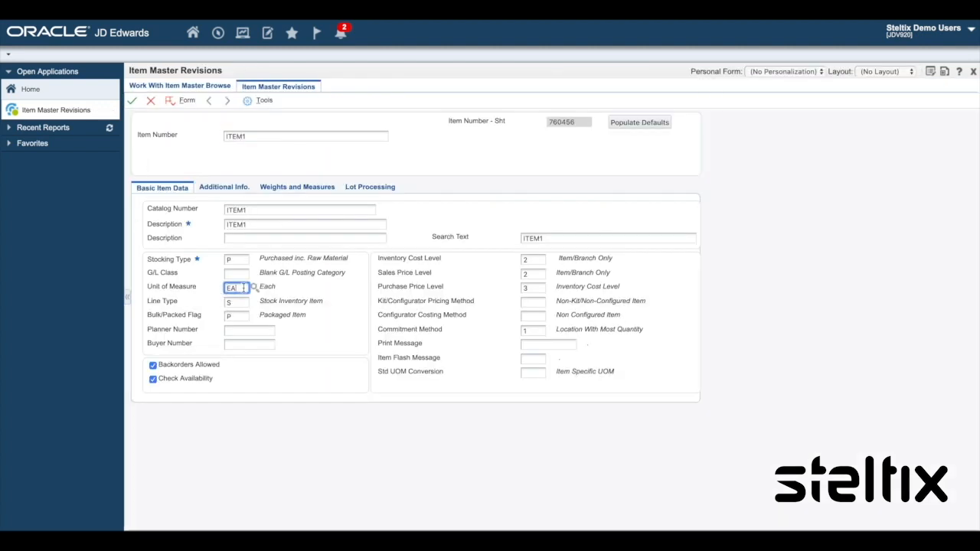
left_click_drag(243, 288, 226, 288)
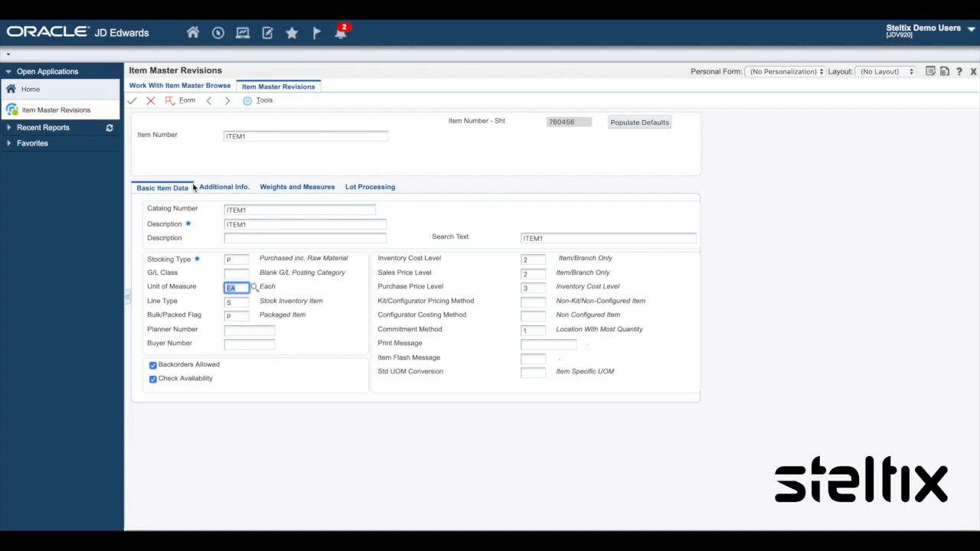